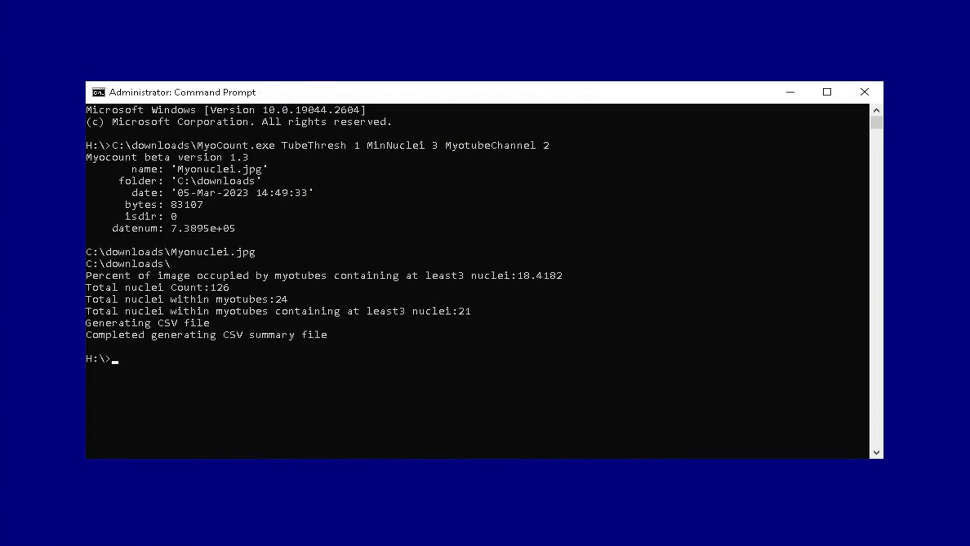
left_click_drag(216, 287, 98, 284)
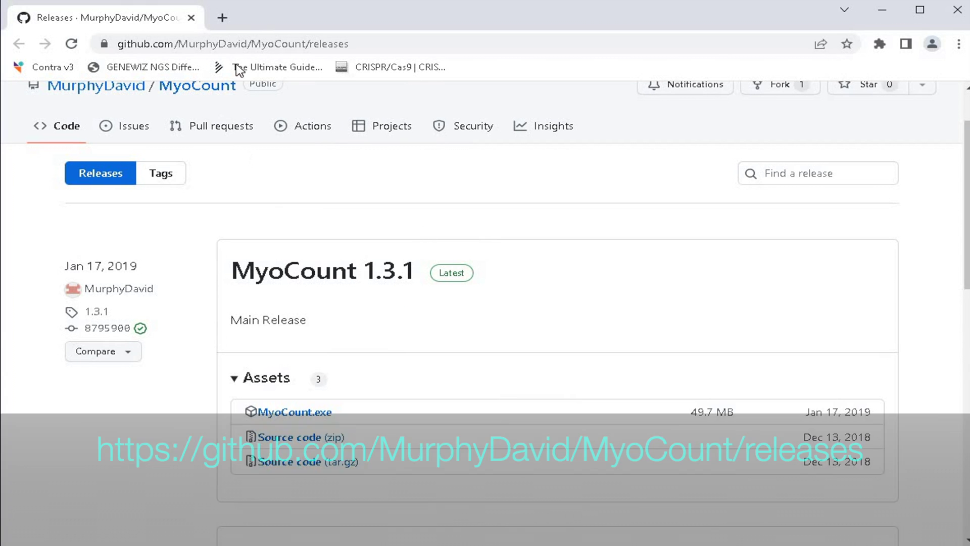
- Download MyoCount.exe from the MyoCount 1.3.1 release into C:\downloads and show the file in its folder
left_click(396, 43)
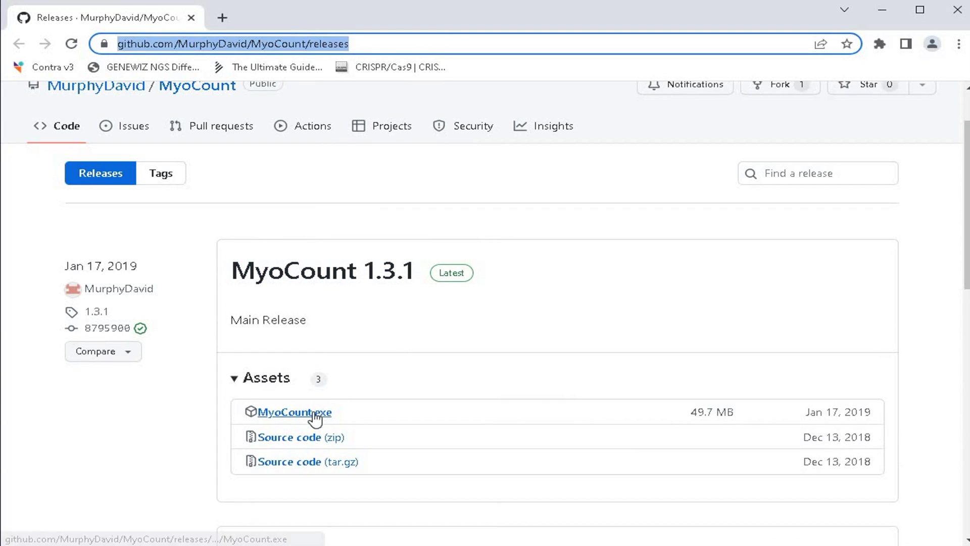
right_click(314, 413)
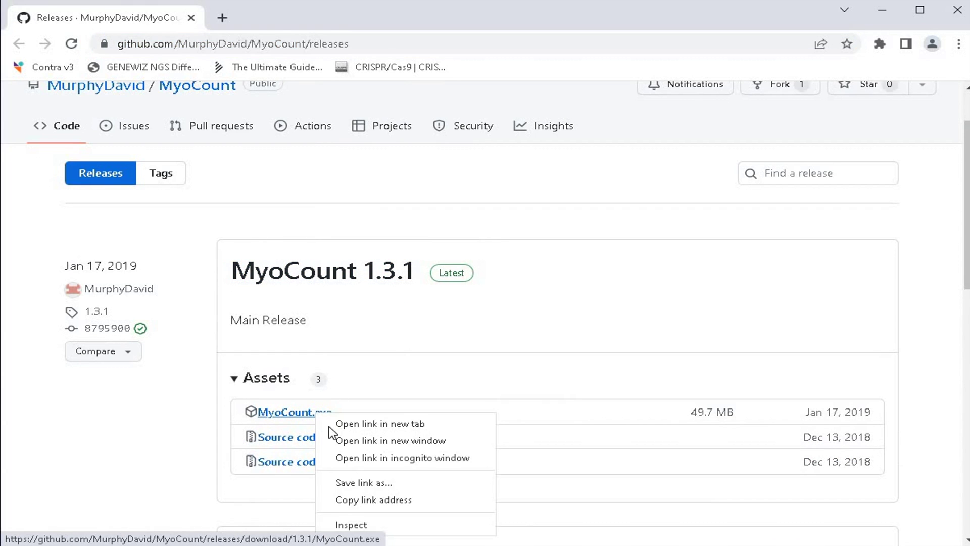
left_click(380, 483)
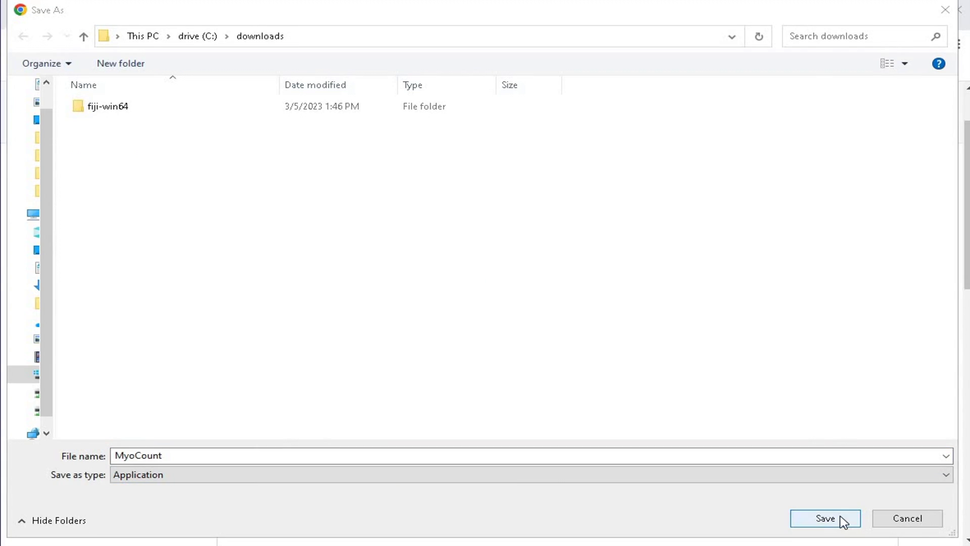
left_click(842, 519)
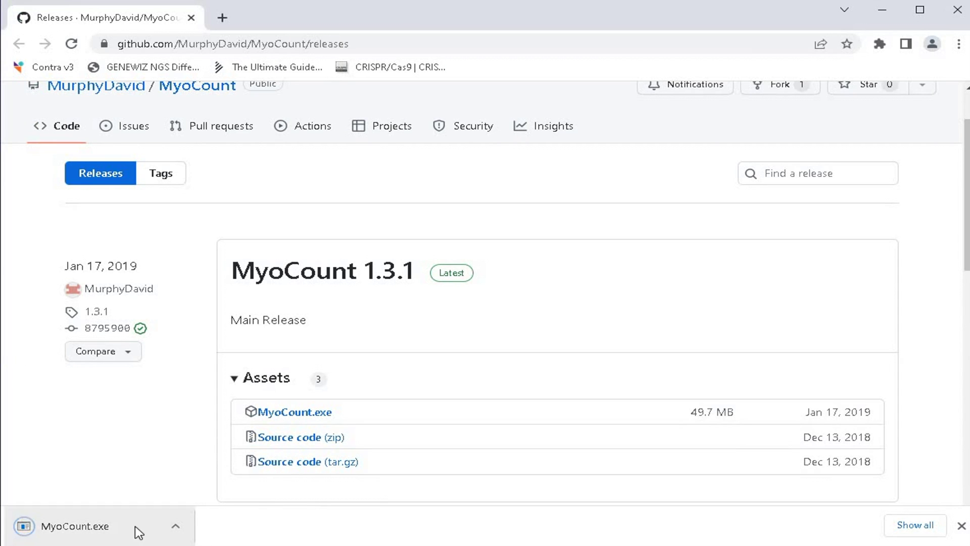
left_click(927, 528)
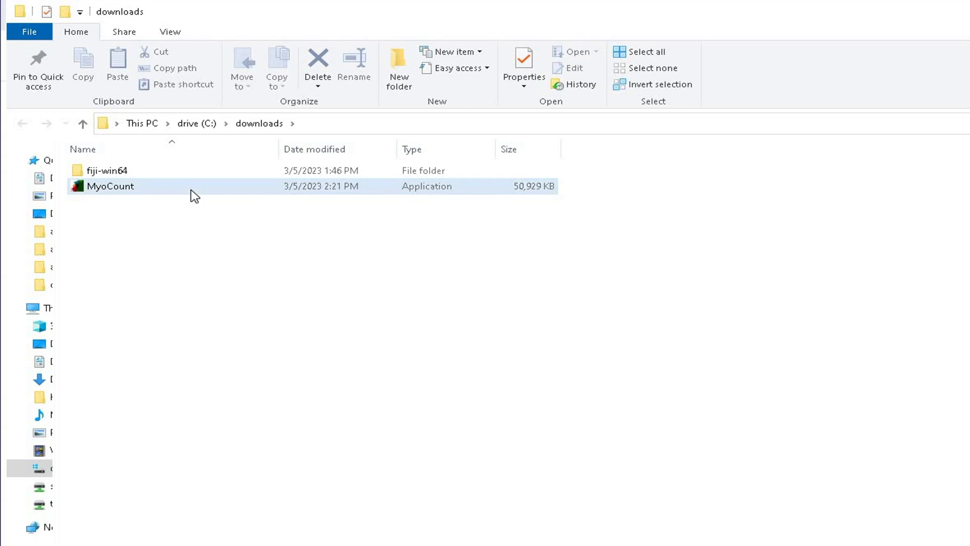
left_click(162, 194)
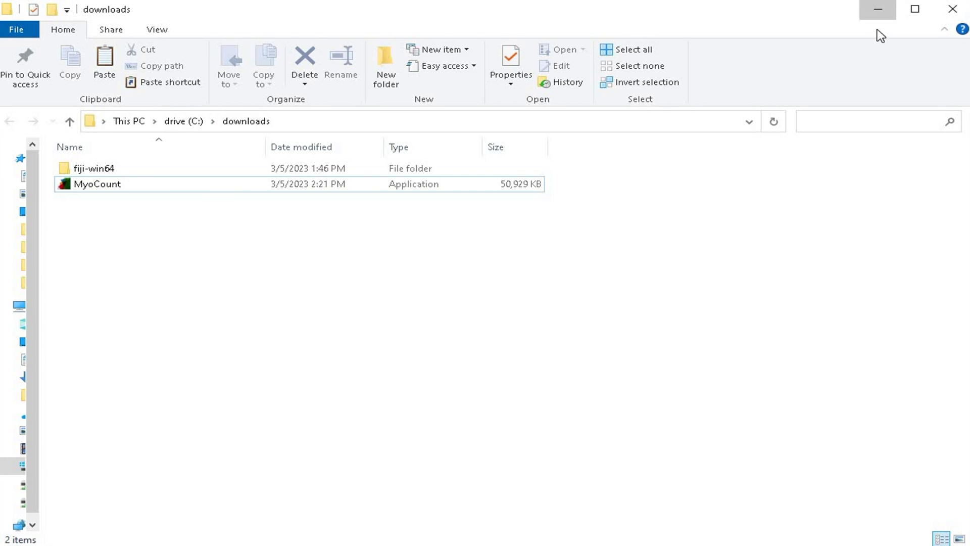
- Switch to Command Prompt and run C:\downloads\MyoCount.exe TubeThresh 1 MinNuclei 3 MyotubeChannel 2
left_click(877, 10)
left_click(107, 251)
key("Escape")
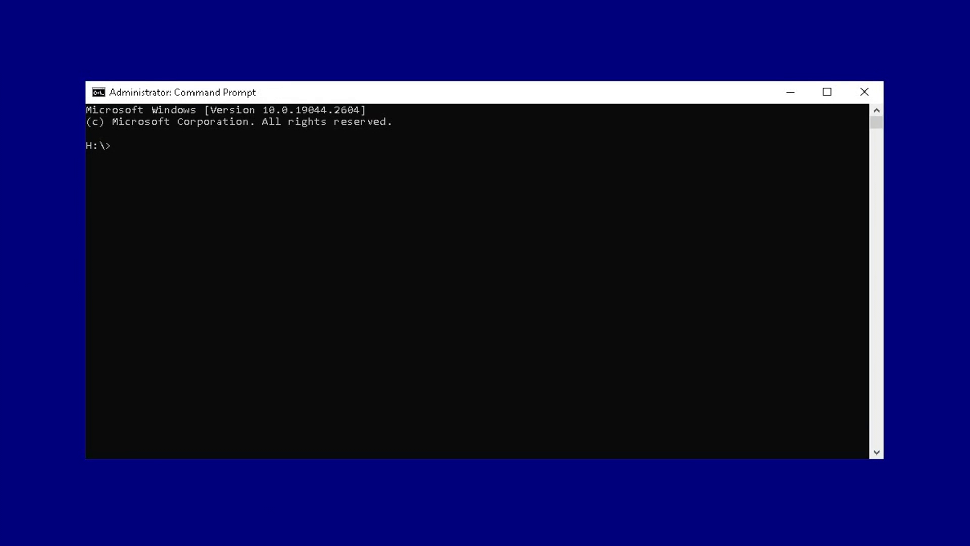
type("C:\\downloads\\MyoCo")
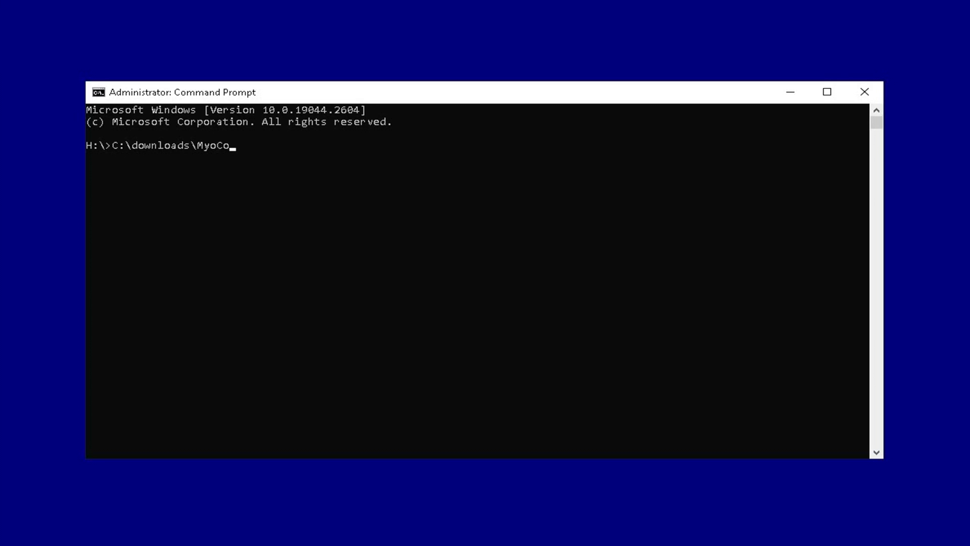
type("unt.exe")
type("TubeTghr")
key("BackSpace")
type("hresh 1")
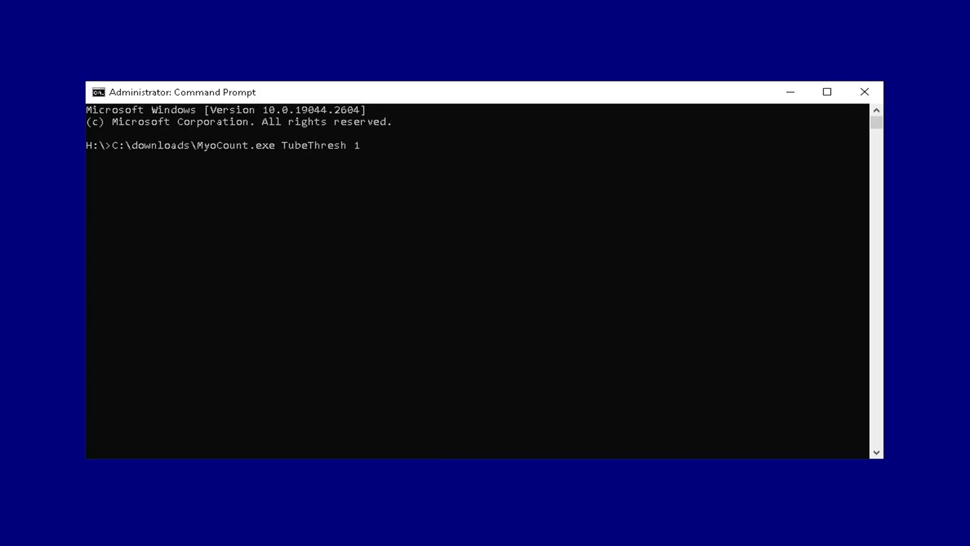
type(" MinNuclei")
type("3 Myotubes")
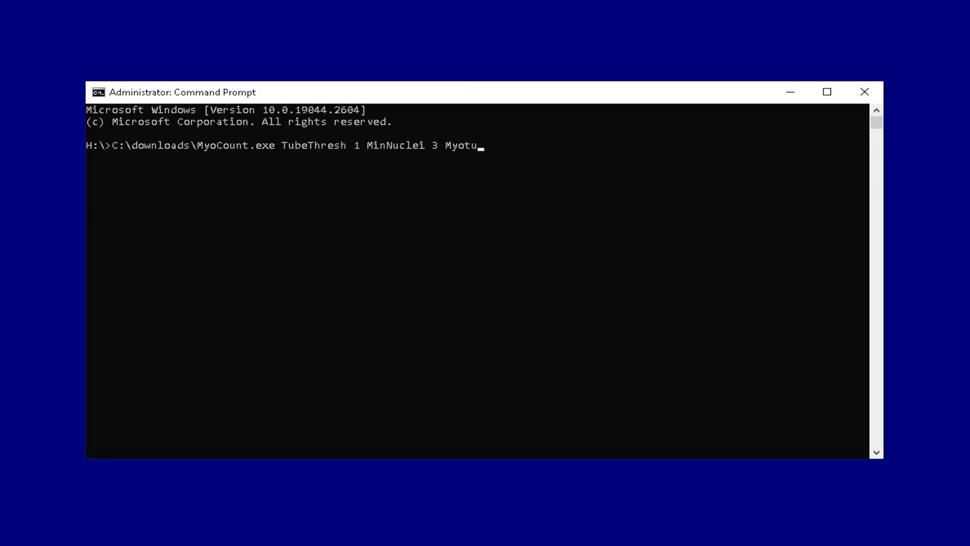
key("BackSpace")
type("Channel 2")
key("Return")
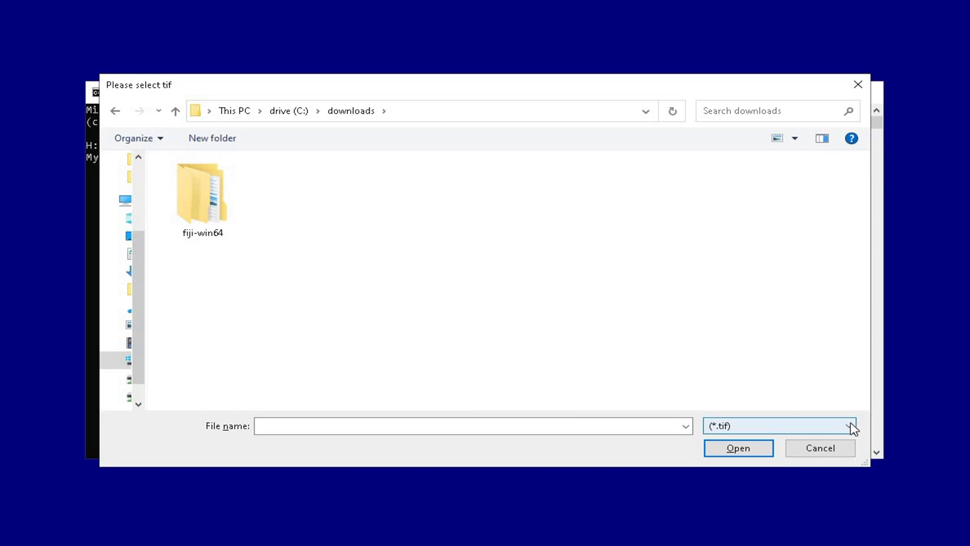
- Show all file types in the downloads folder and open the Myonuclei image for the analysis
left_click(849, 425)
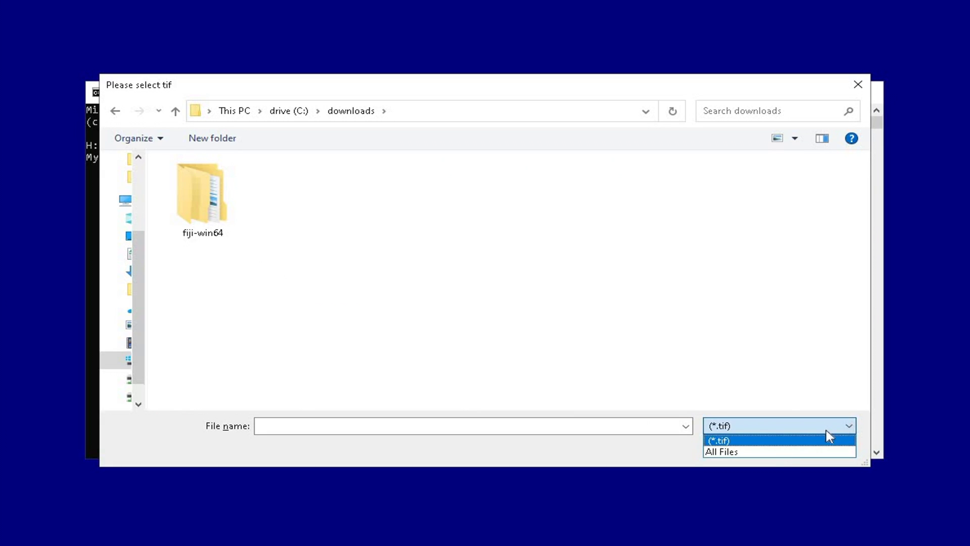
left_click(786, 452)
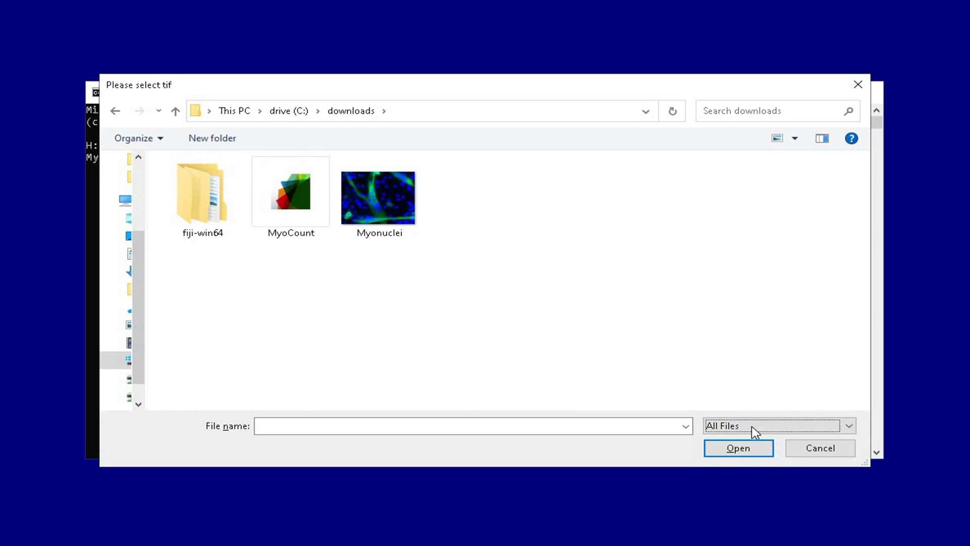
left_click(383, 201)
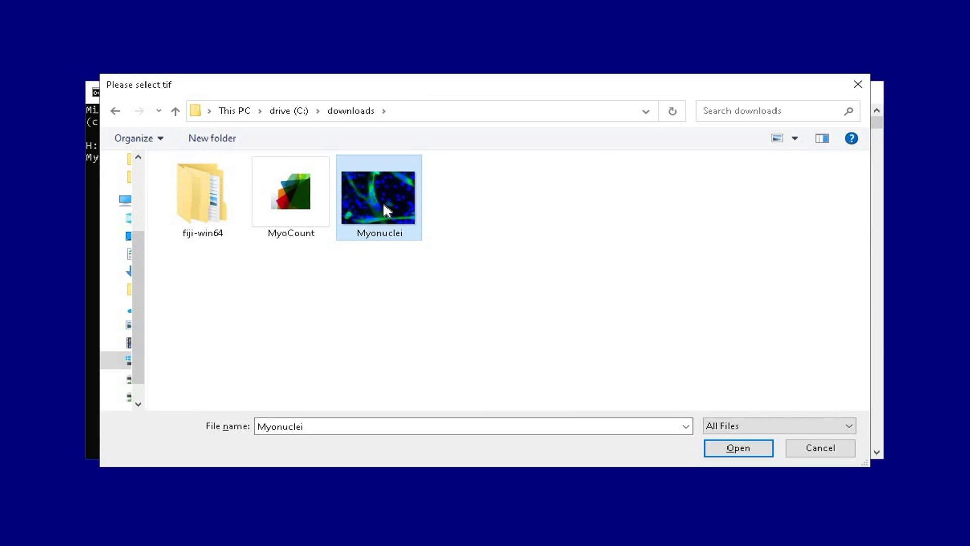
left_click(756, 452)
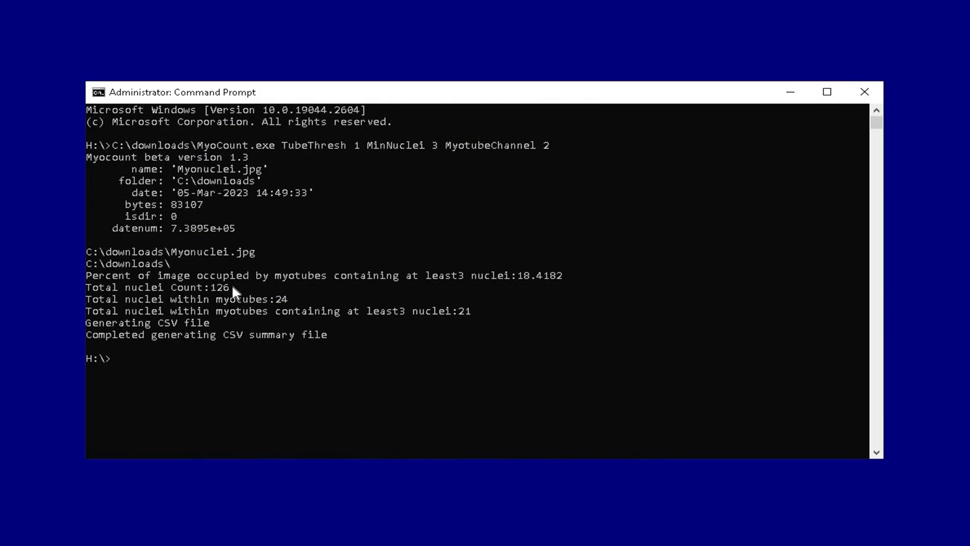
- Examine the total nuclei count and both myotube nuclei counts in the output against the Myonuclei image
left_click_drag(233, 284, 86, 287)
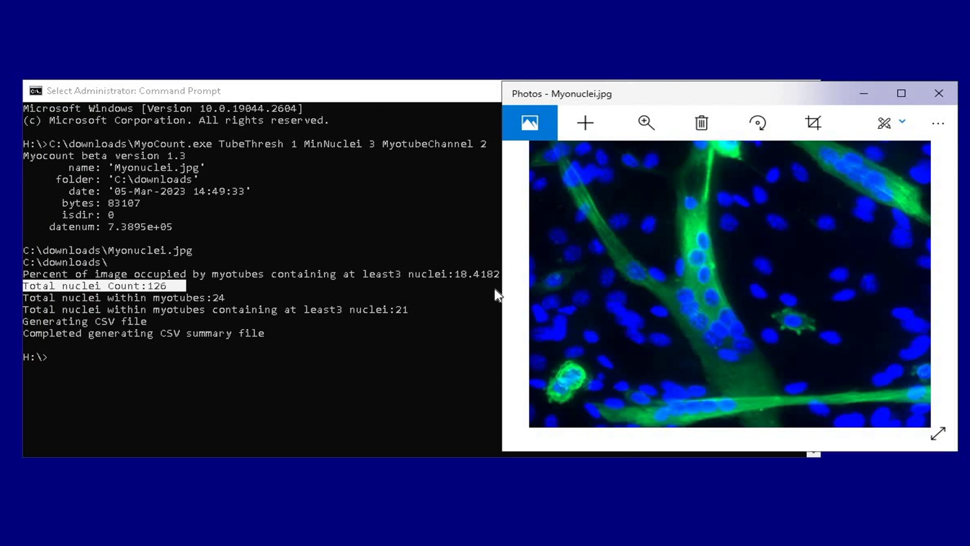
left_click_drag(226, 296, 24, 298)
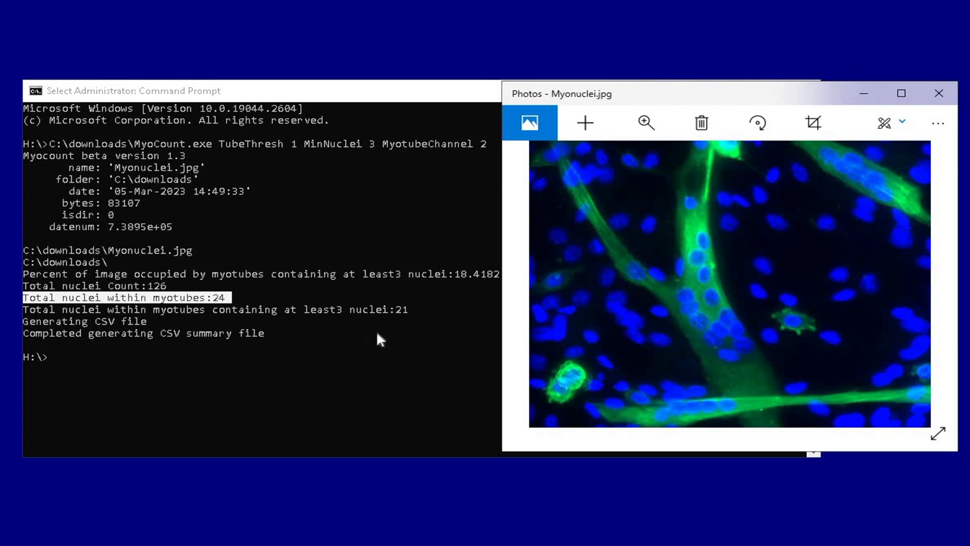
left_click(407, 308)
left_click_drag(410, 310, 24, 309)
left_click(846, 373)
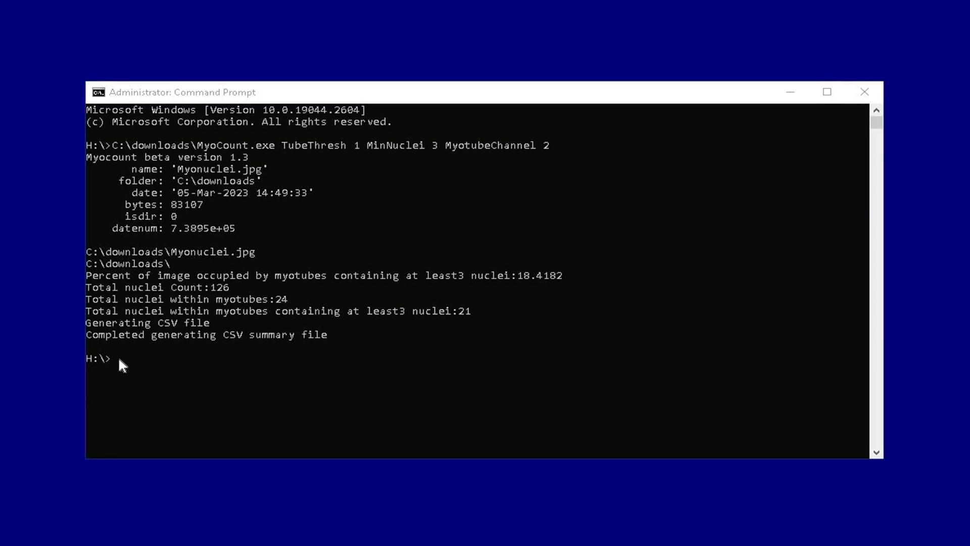
- Run C:\downloads\MyoCount.exe TubeThresh 0.5 MinNuclei 3 MyotubeChannel 2 on the Myonuclei image
left_click(118, 356)
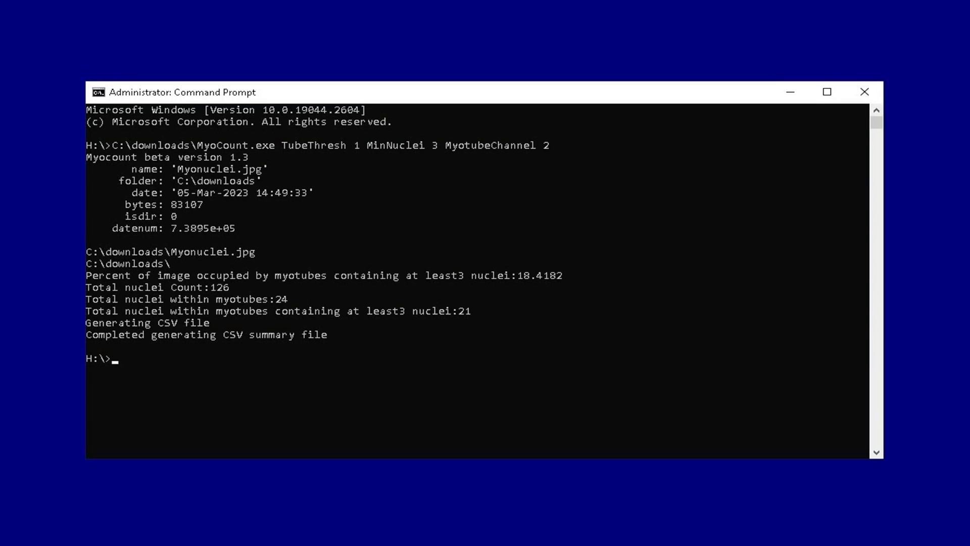
type("C:")
type("\\downloads\\Myo")
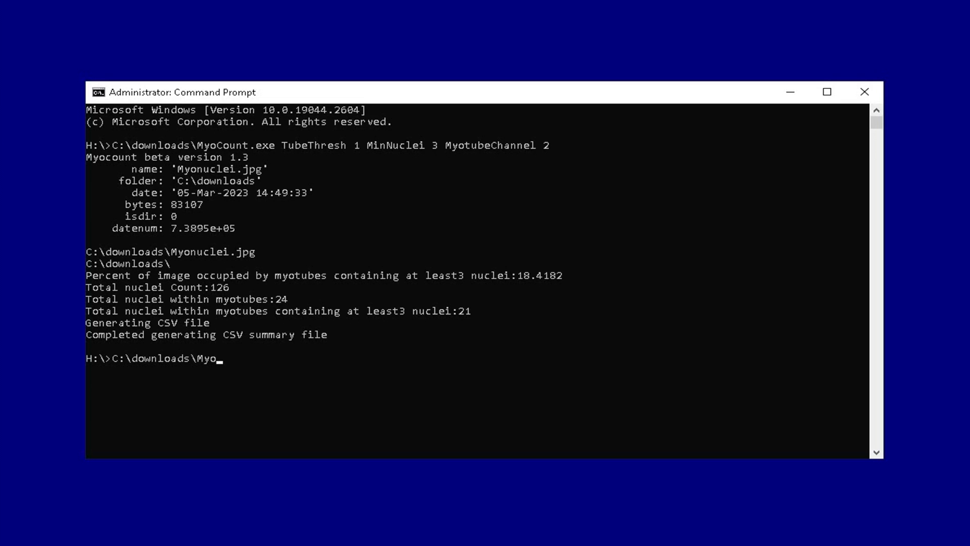
type("Count.exe TubeThresh 0.5 MinNu")
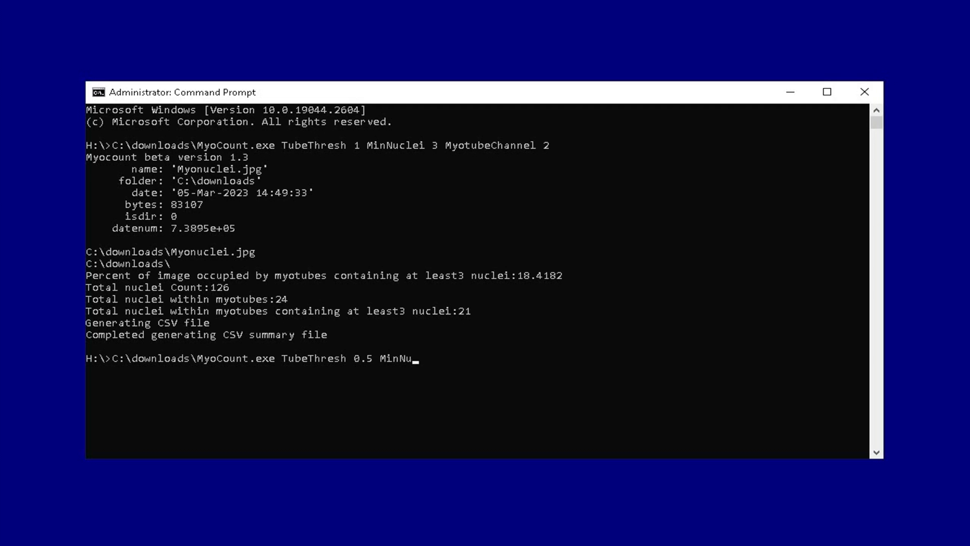
type("clei 3 MyotubeChannel 2")
key("Return")
left_click(384, 193)
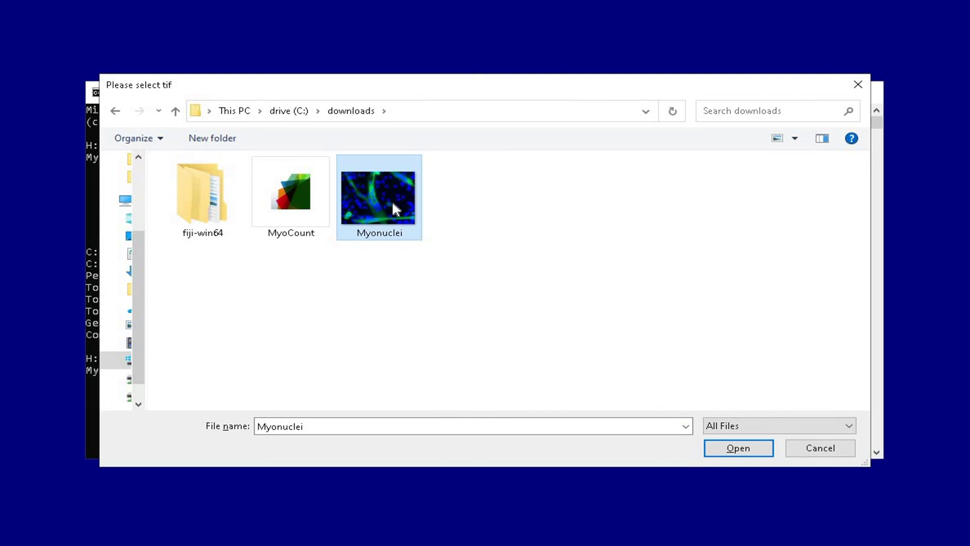
left_click(712, 451)
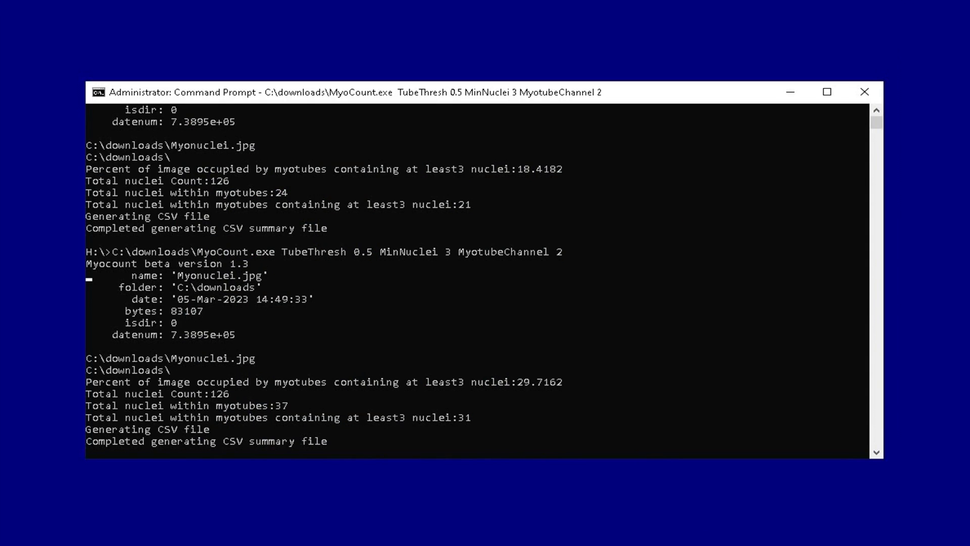
- Compare the total nuclei and the nuclei within myotubes containing at least 3 nuclei between the two runs
left_click_drag(86, 193, 482, 194)
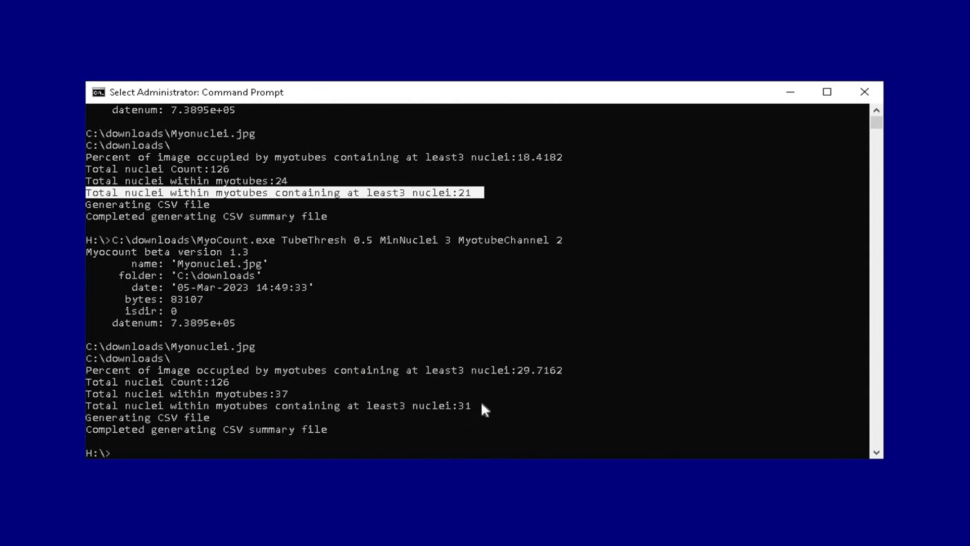
left_click_drag(480, 406, 74, 402)
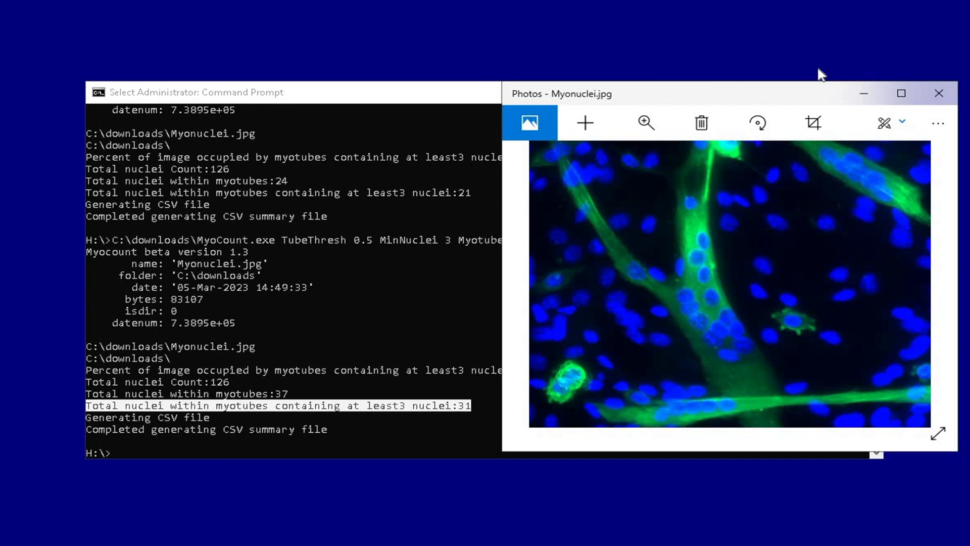
left_click(863, 97)
left_click_drag(241, 380, 65, 381)
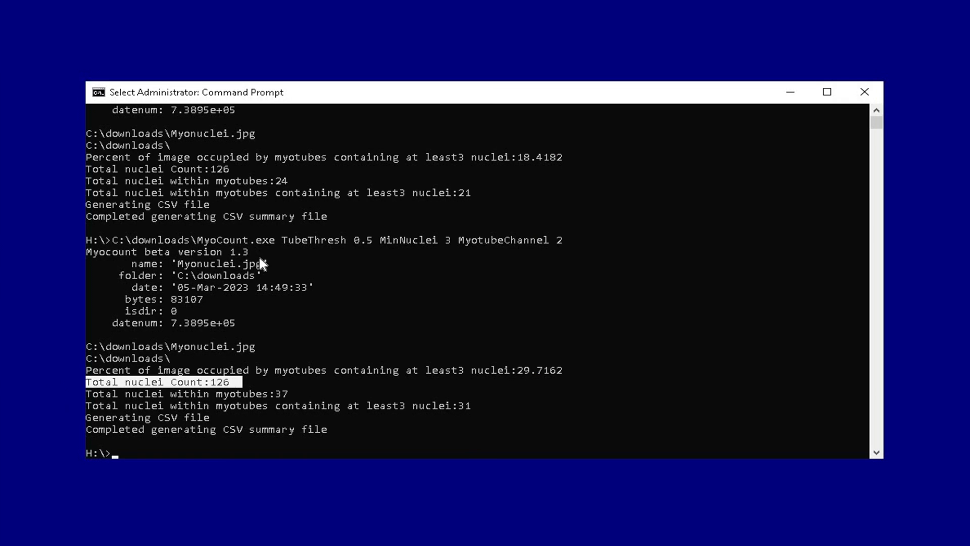
left_click_drag(235, 167, 88, 168)
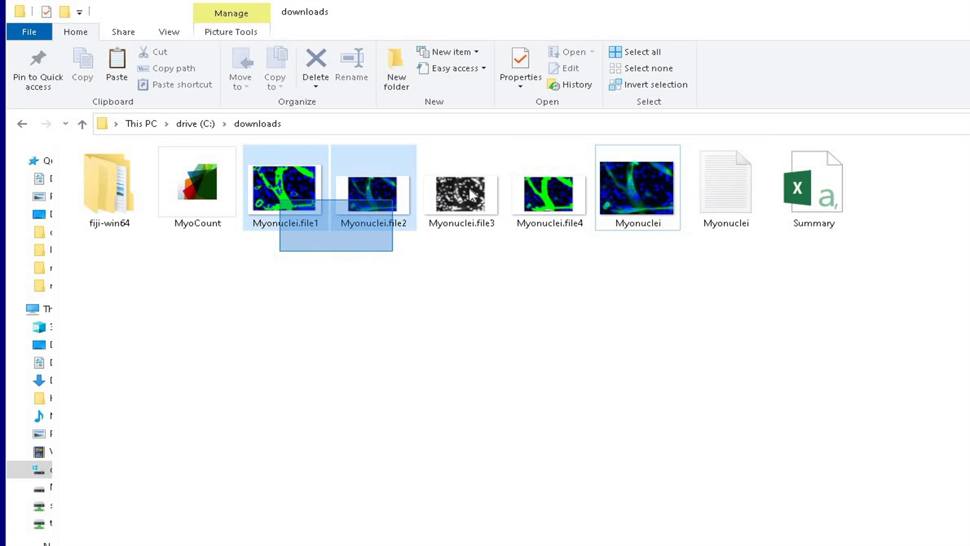
- Review the output in the downloads folder: images Myonuclei.file1 to Myonuclei.file4, the Myonuclei text file and the Summary file
left_click_drag(409, 202, 539, 189)
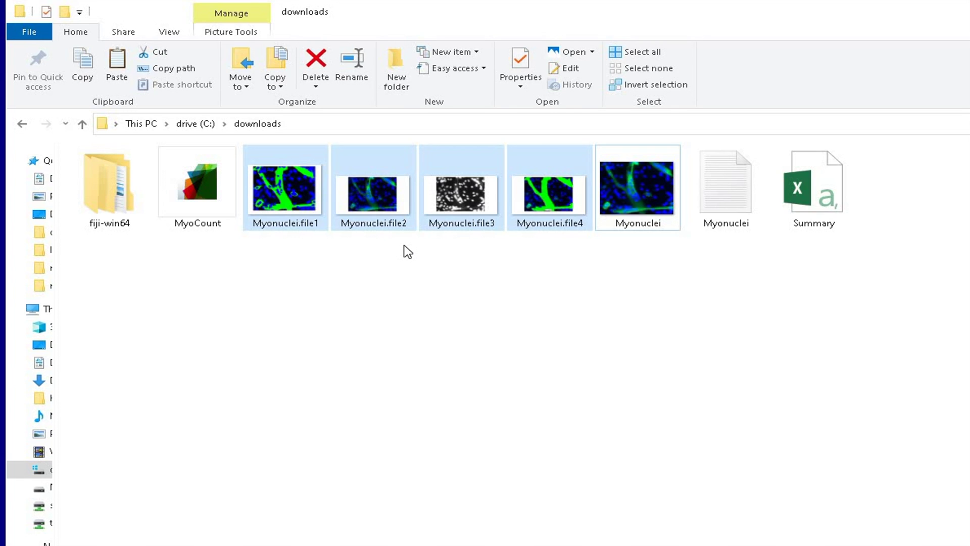
left_click(407, 252)
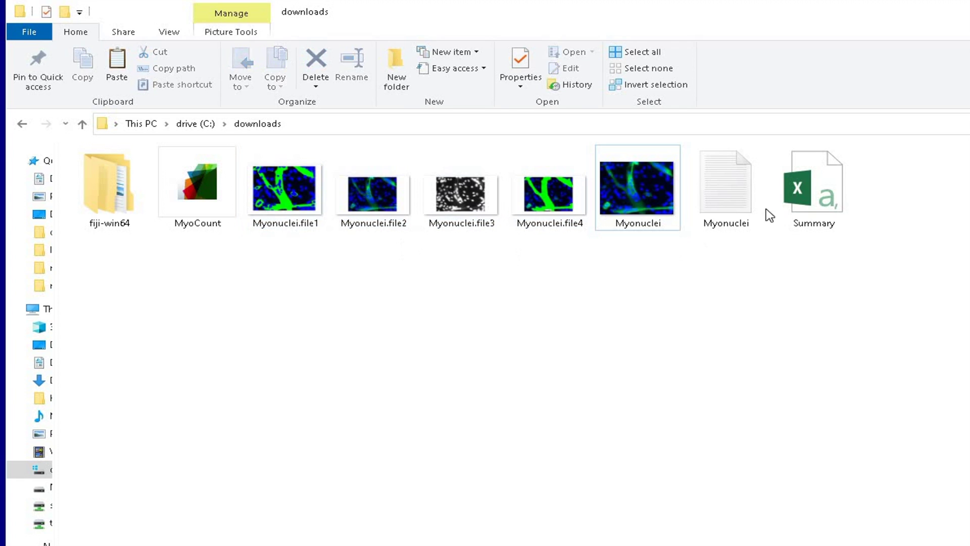
double_click(731, 199)
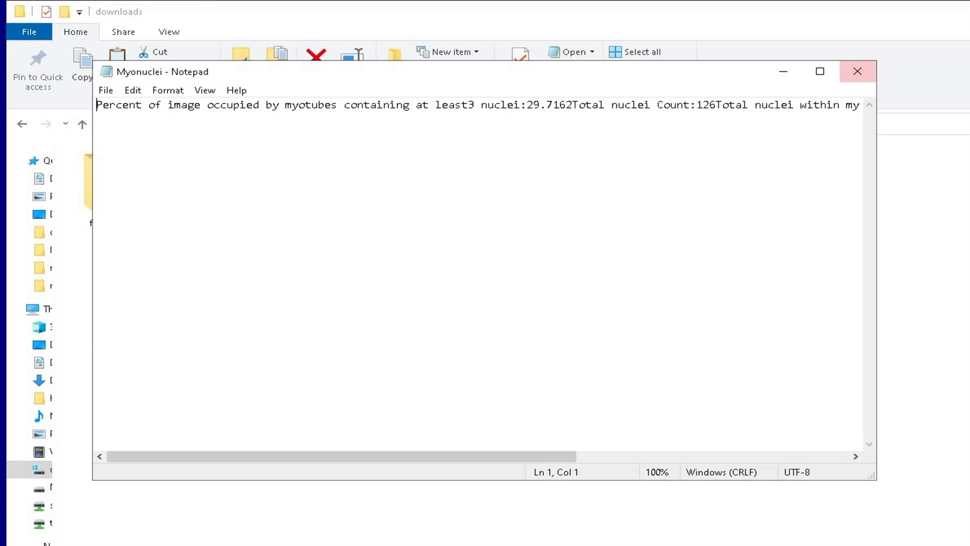
left_click(857, 72)
right_click(809, 198)
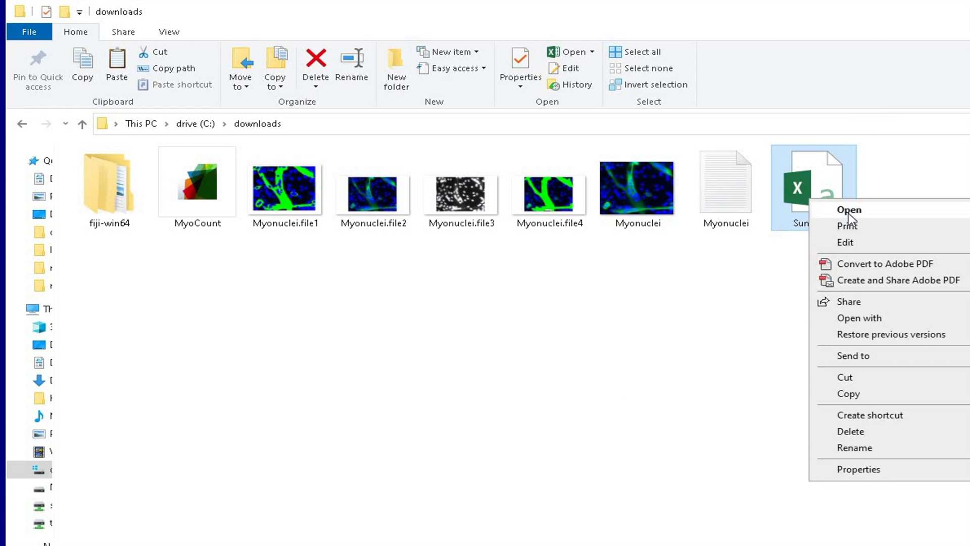
left_click(838, 210)
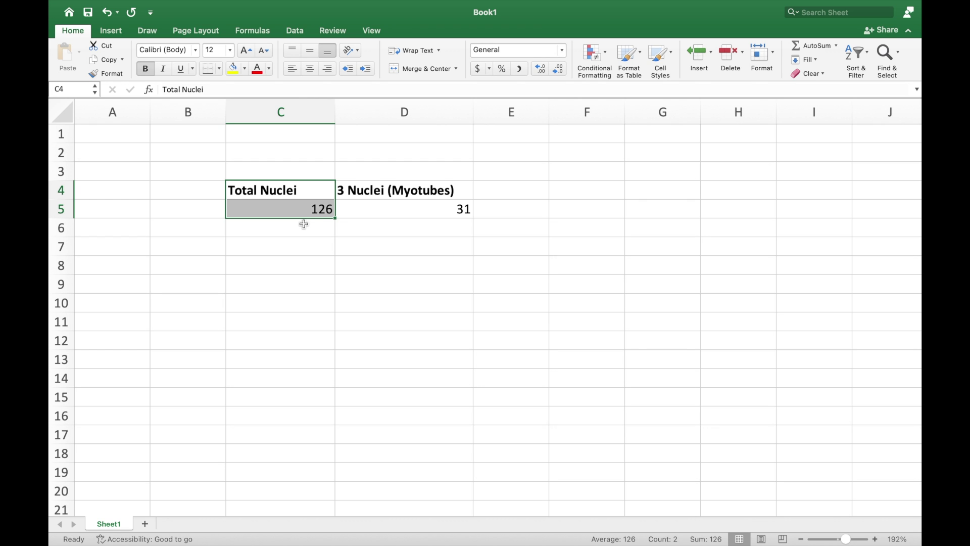
- Add the column heading %Fusion Index in cell E4, beside the 3 Nuclei (Myotubes) heading
left_click(354, 193)
left_click_drag(354, 193, 394, 207)
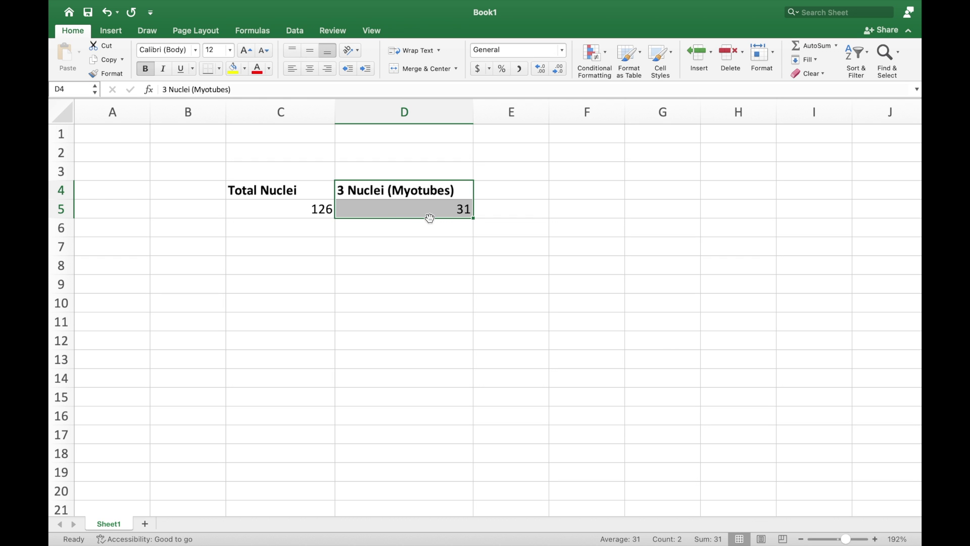
double_click(493, 191)
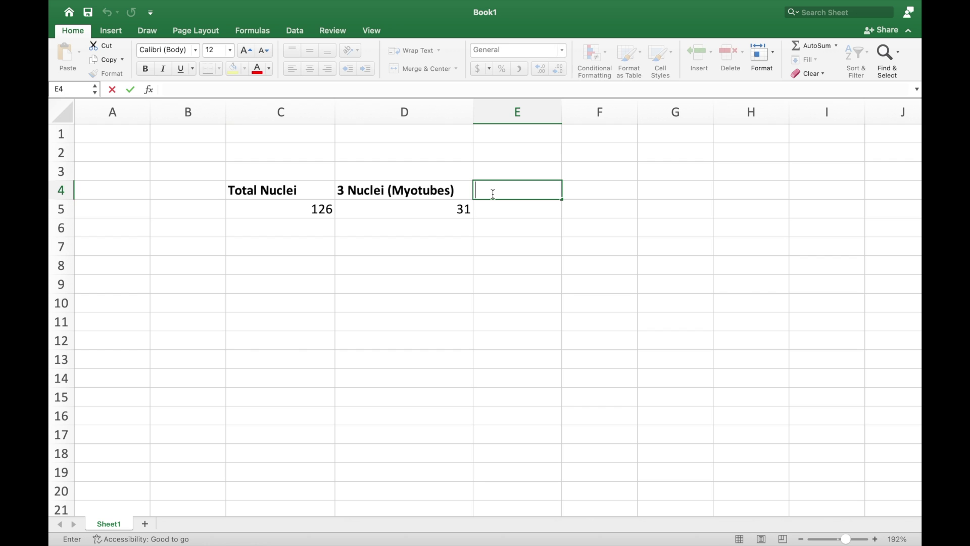
type("%Fusion Index")
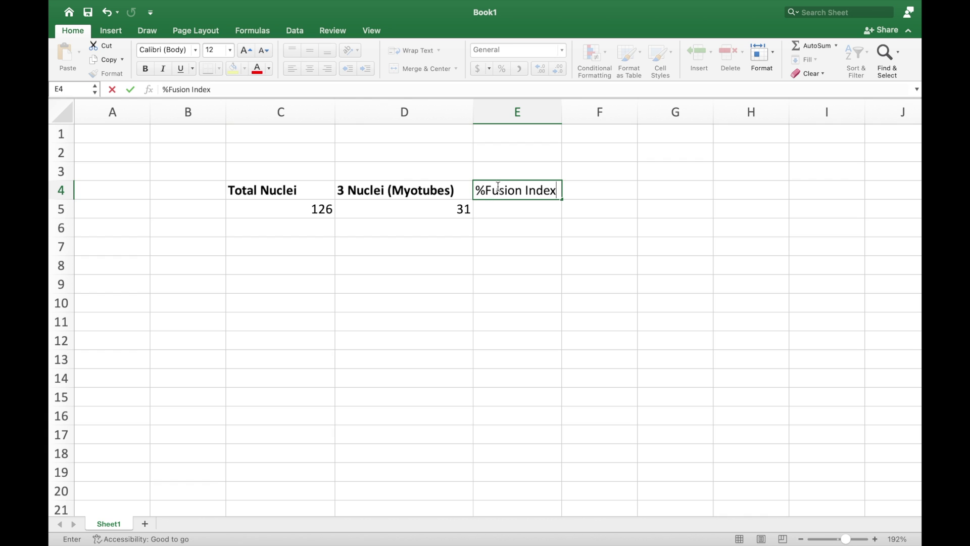
key("Return")
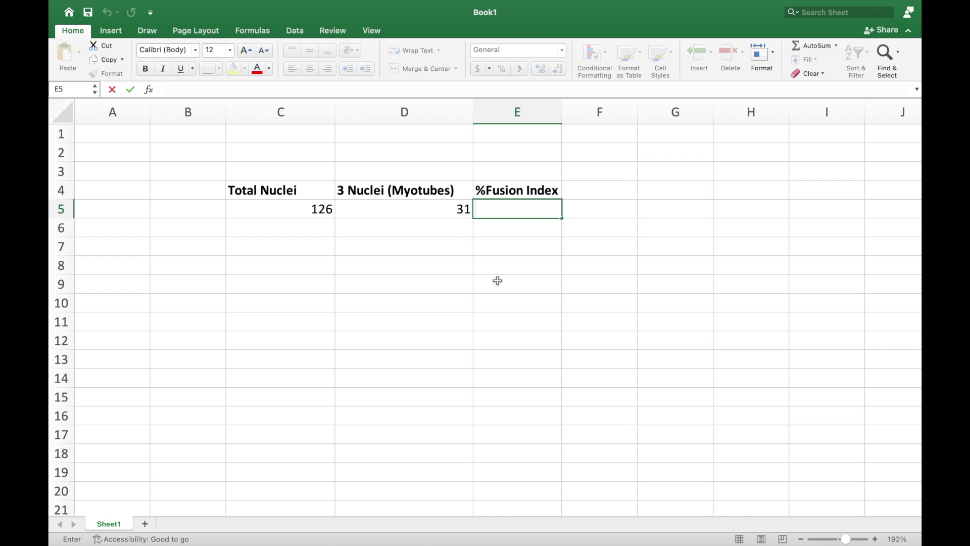
- Calculate the fusion index percentage in cell E5 with the formula =D5/C5*100, dividing myotube nuclei by total nuclei
type("=")
left_click(449, 209)
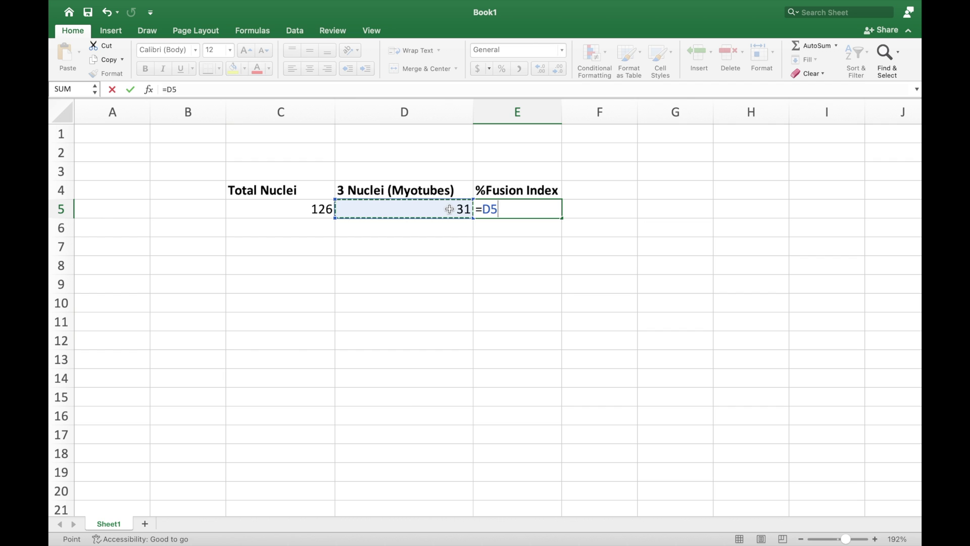
type("/")
left_click(318, 210)
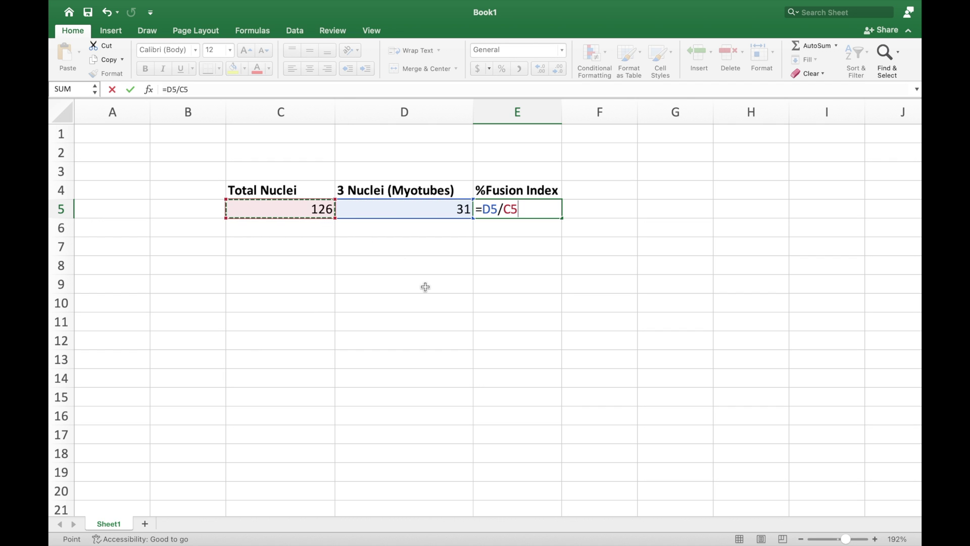
type("*100")
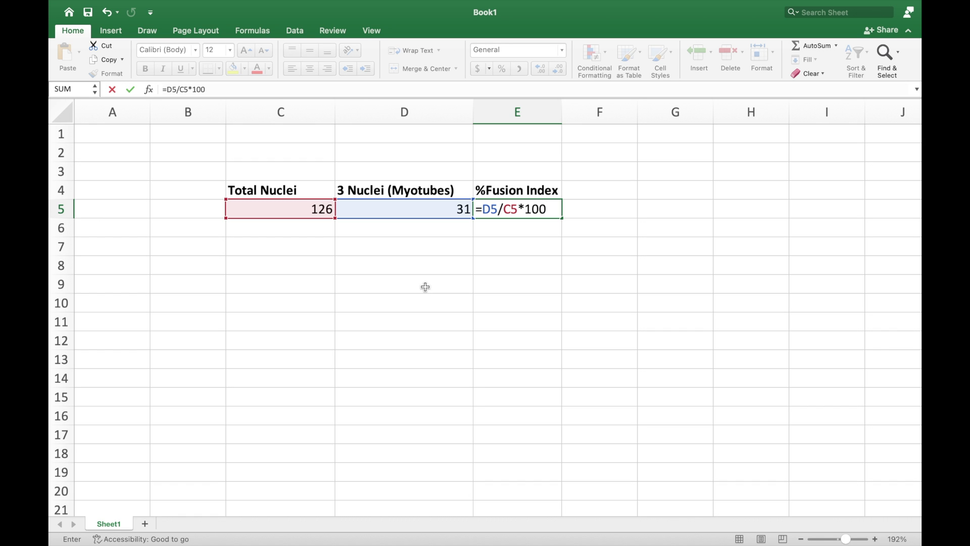
key("Return")
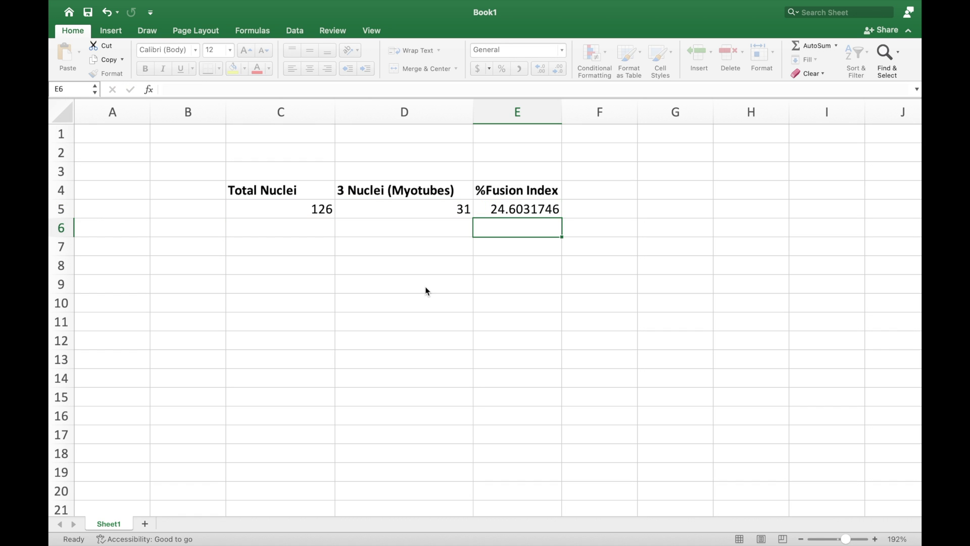